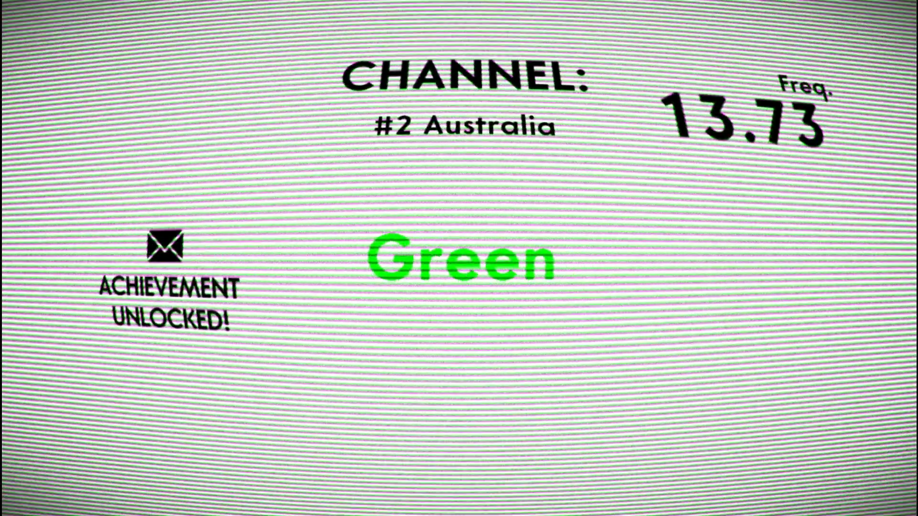
pyautogui.press('Left')
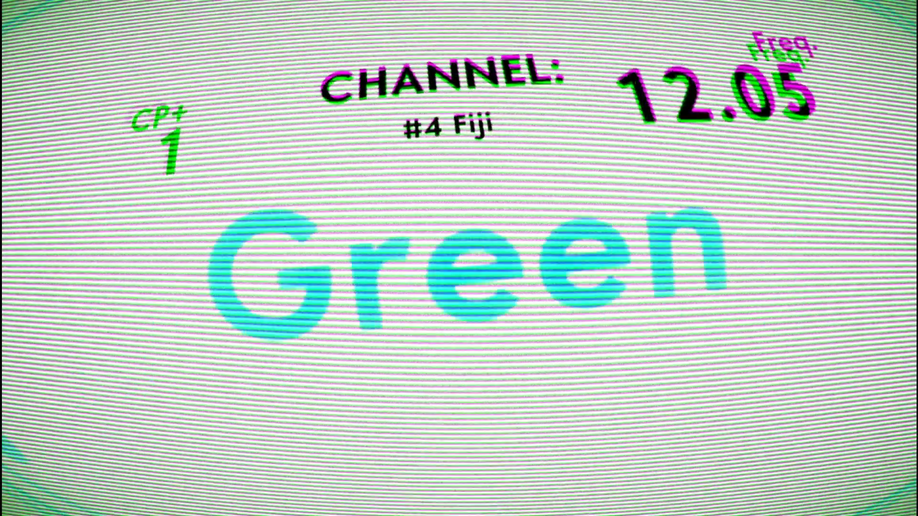
pyautogui.press('Left')
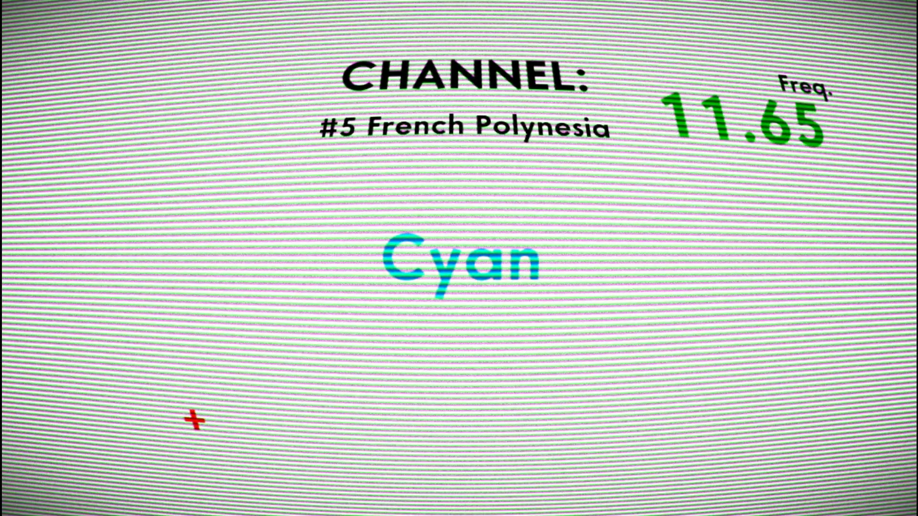
pyautogui.press('Left')
pyautogui.press('Left')
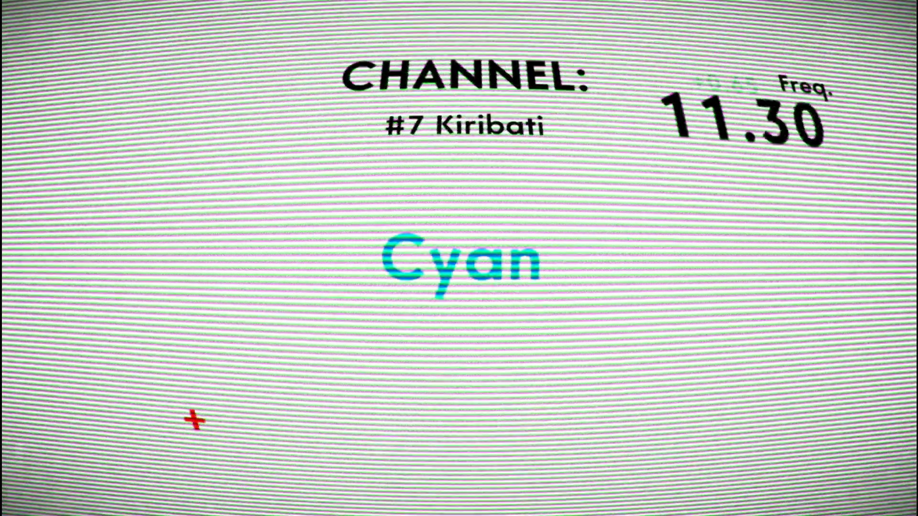
pyautogui.press('Left')
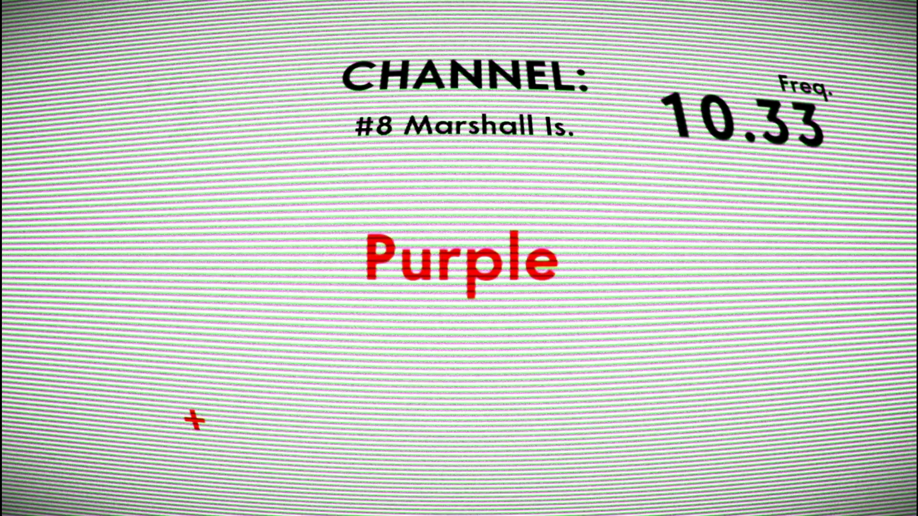